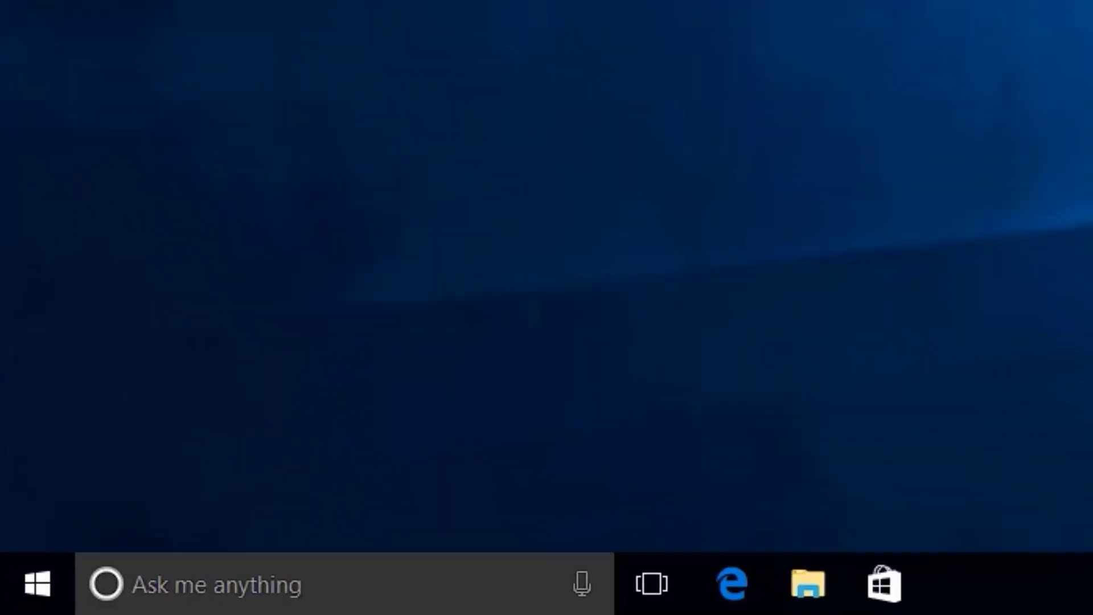
Restart the PC into Advanced startup from the Recovery page of the Update & security settings.
key("super")
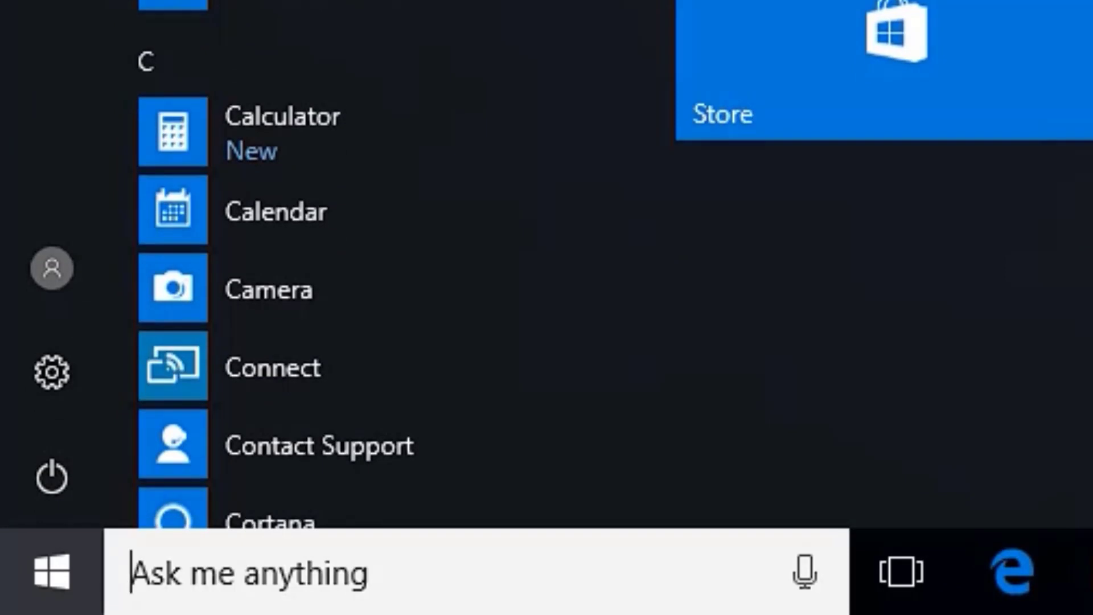
left_click(49, 405)
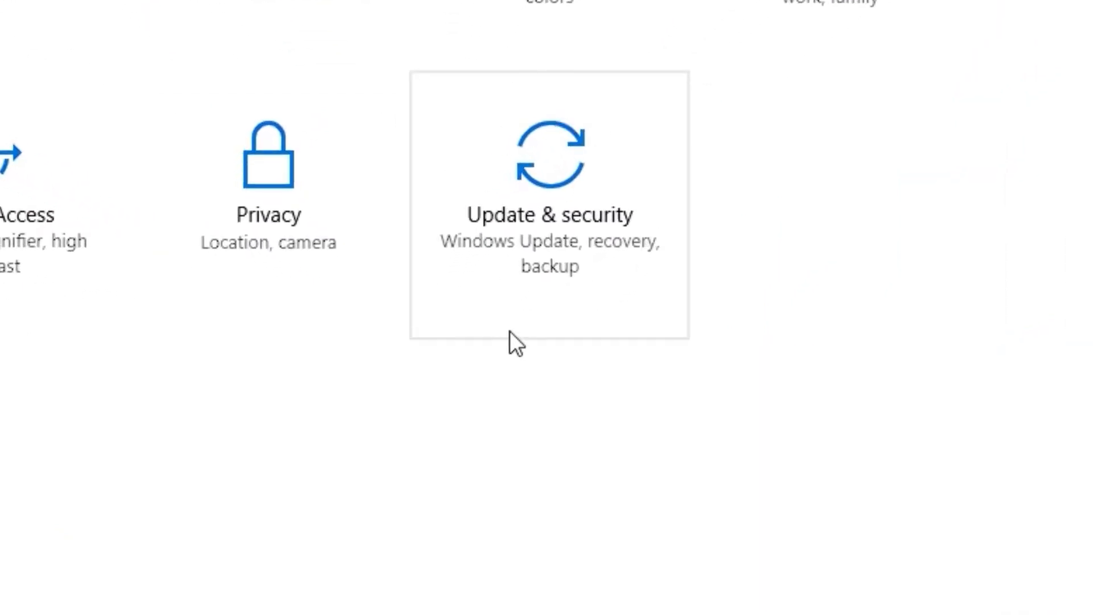
left_click(473, 202)
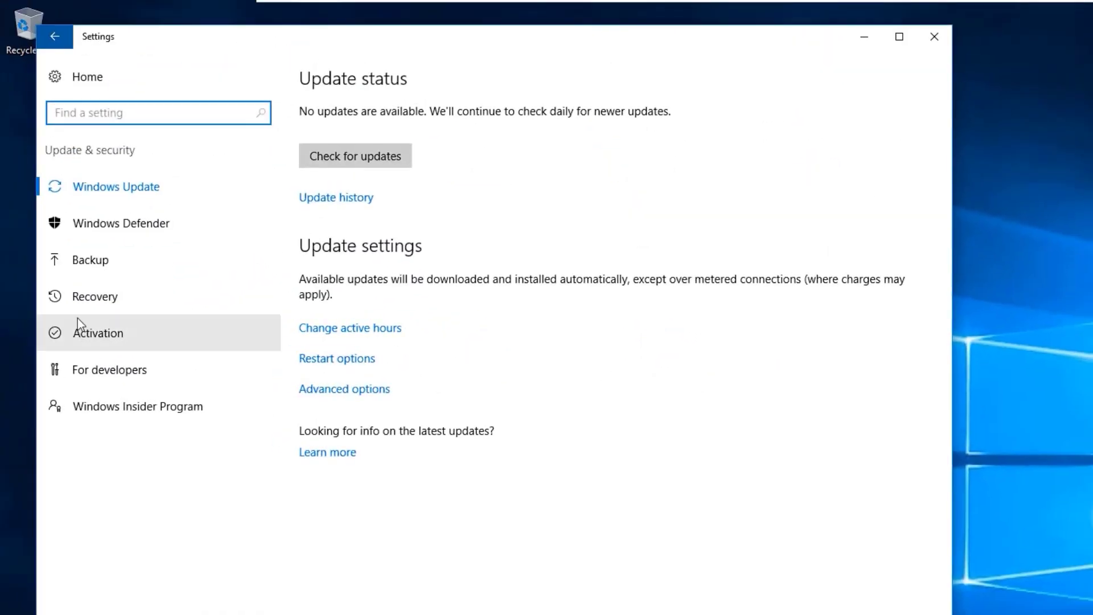
left_click(75, 313)
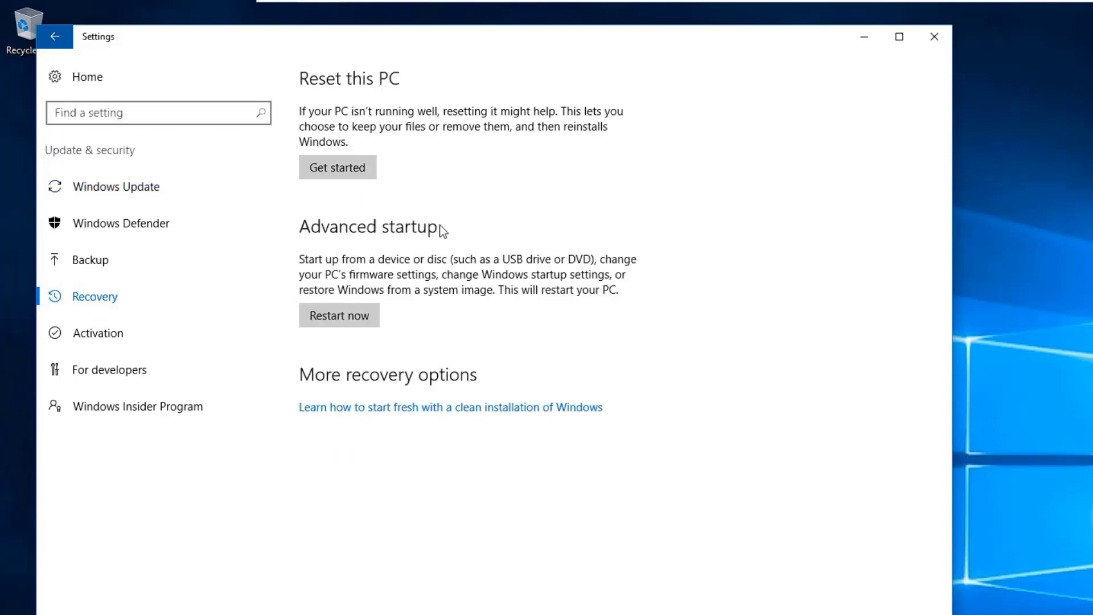
left_click(349, 319)
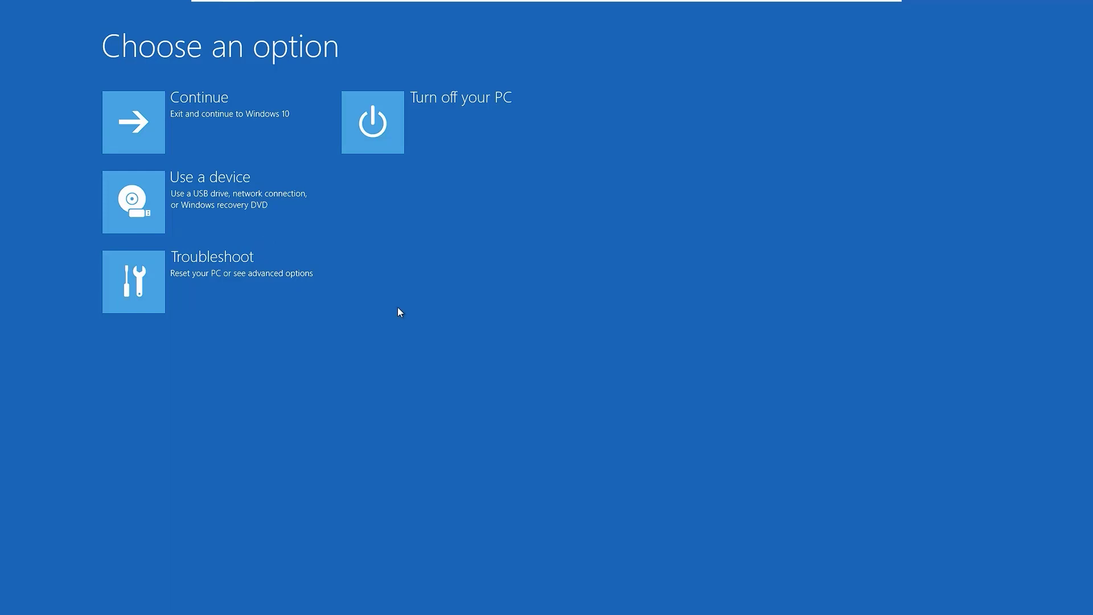
Run Startup Repair from the advanced troubleshooting options, choosing the listed account to continue.
left_click(204, 268)
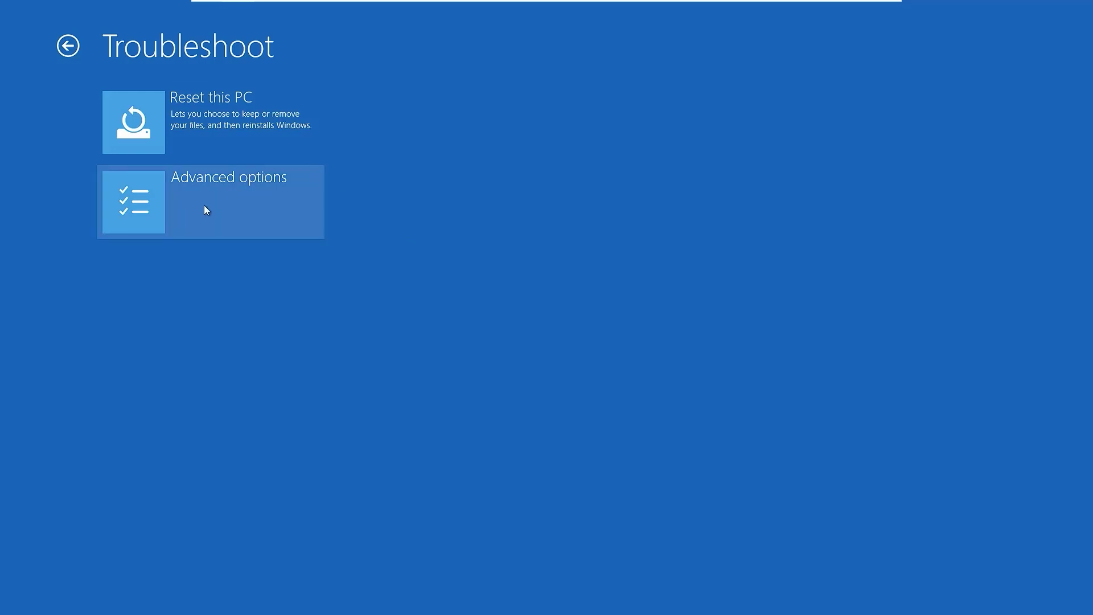
left_click(240, 208)
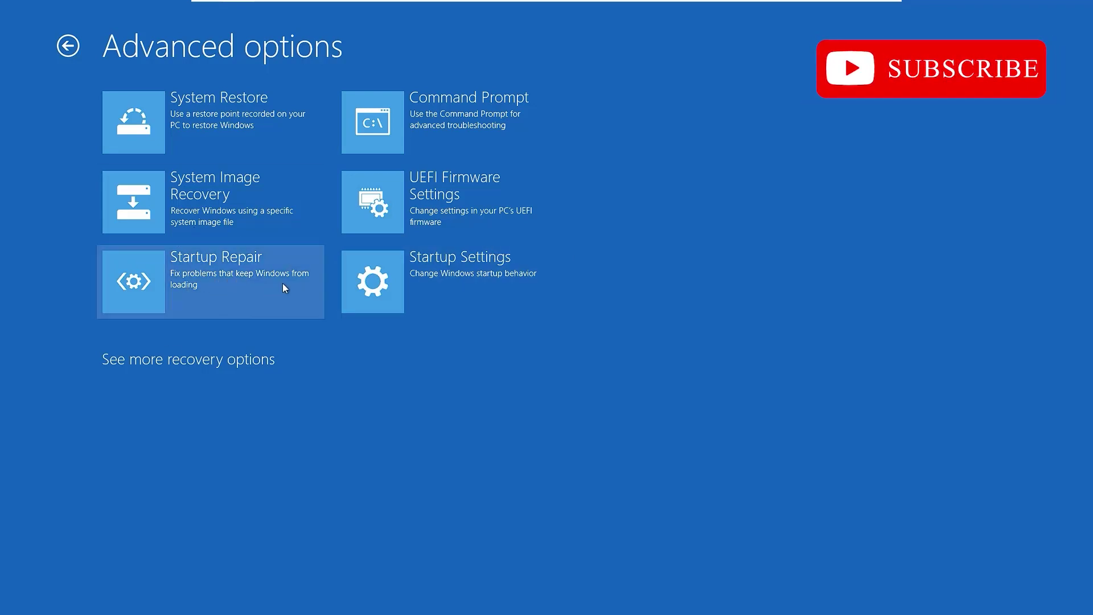
left_click(204, 280)
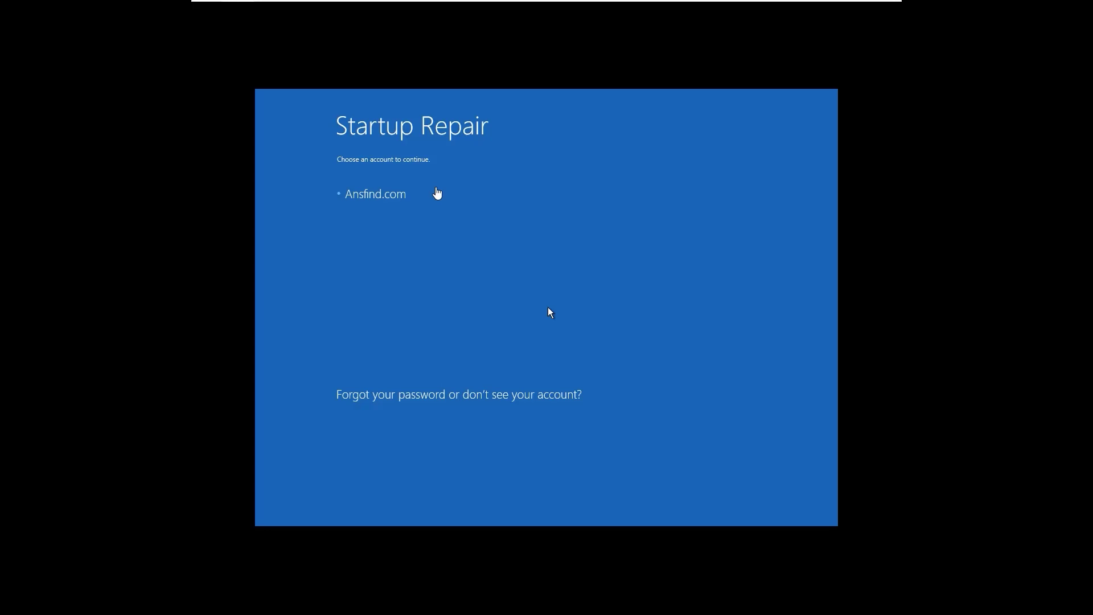
left_click(371, 194)
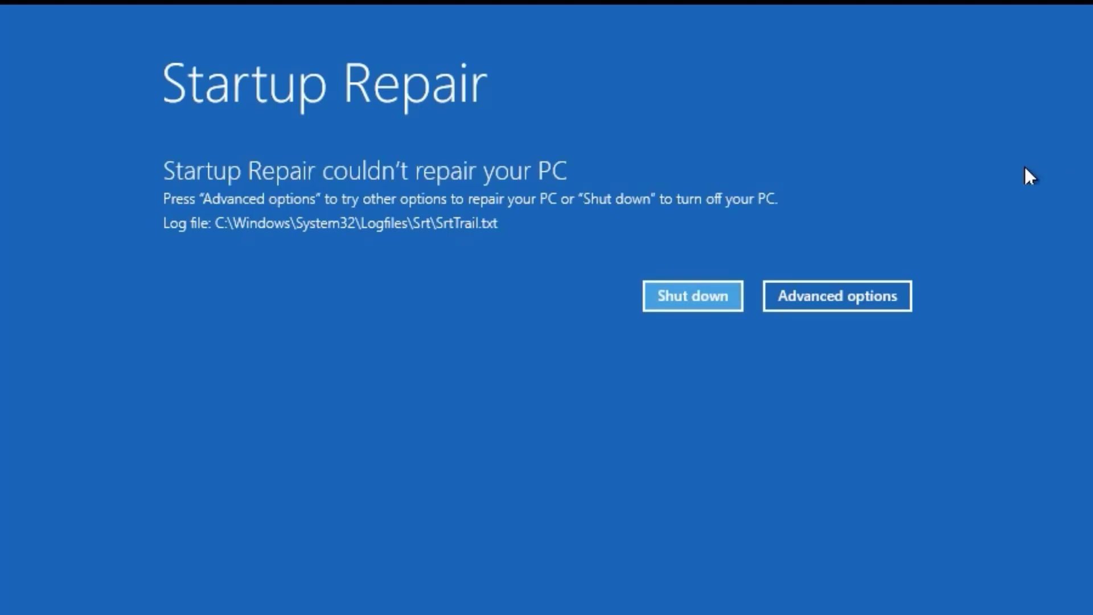
Leave Startup Repair for the other recovery options and open Command Prompt from the advanced troubleshooting options.
left_click(845, 313)
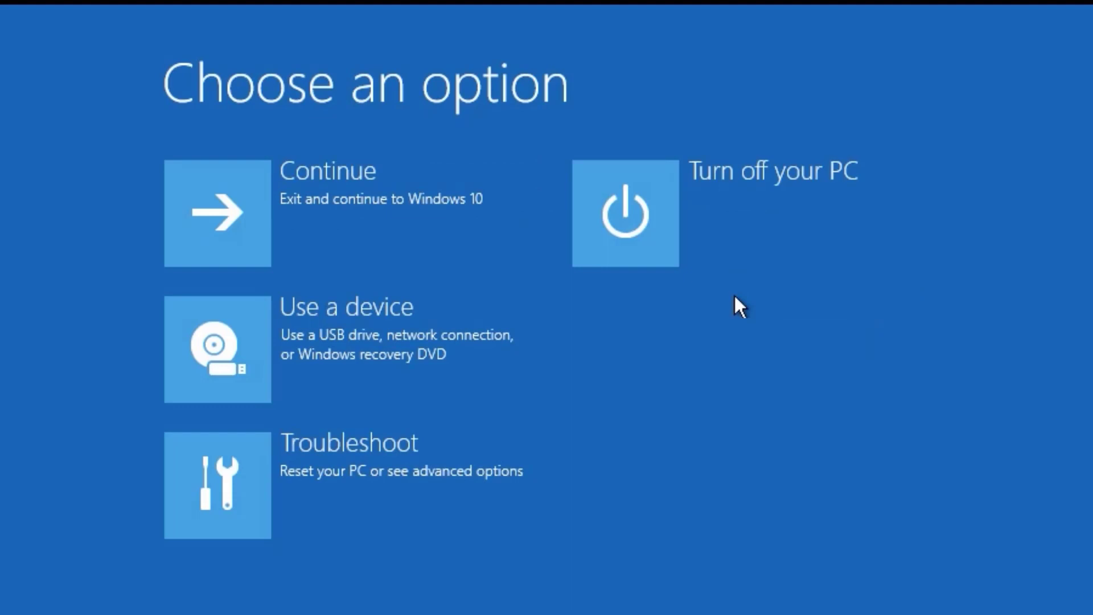
left_click(317, 505)
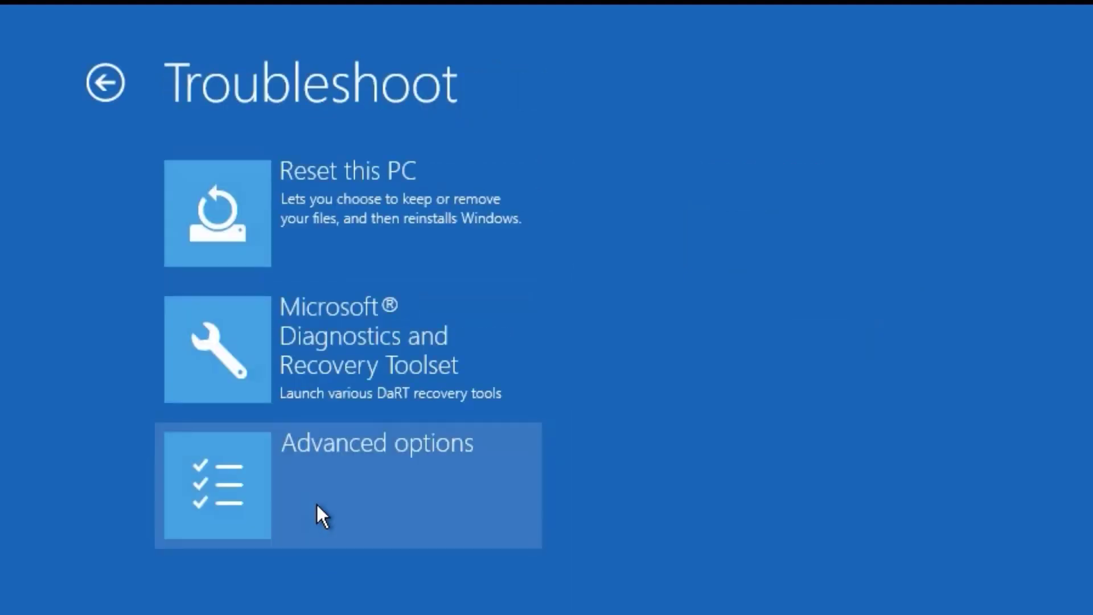
left_click(317, 507)
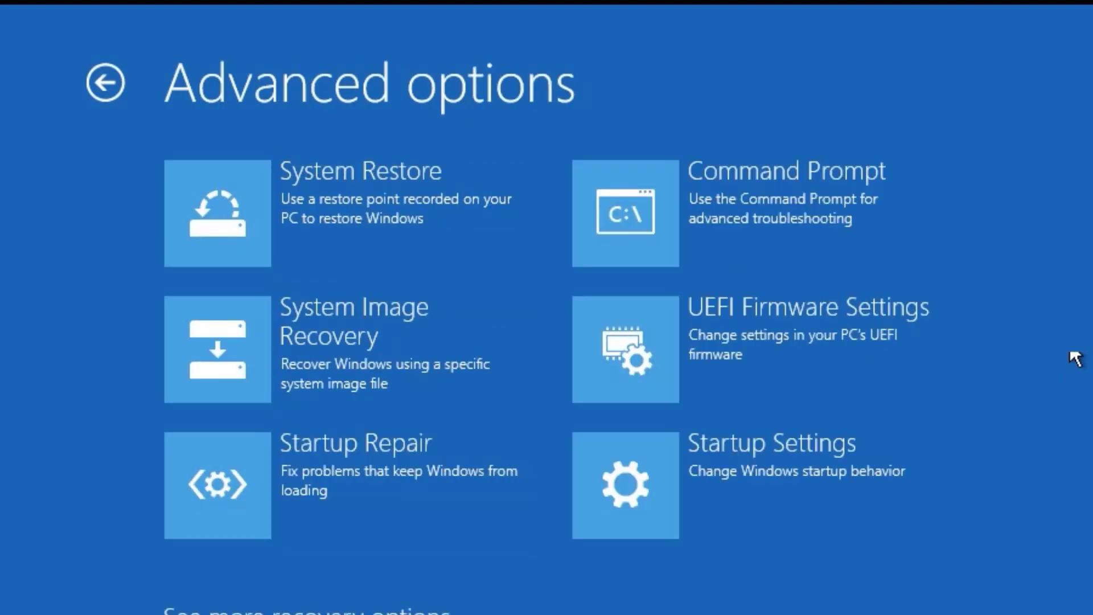
left_click(743, 231)
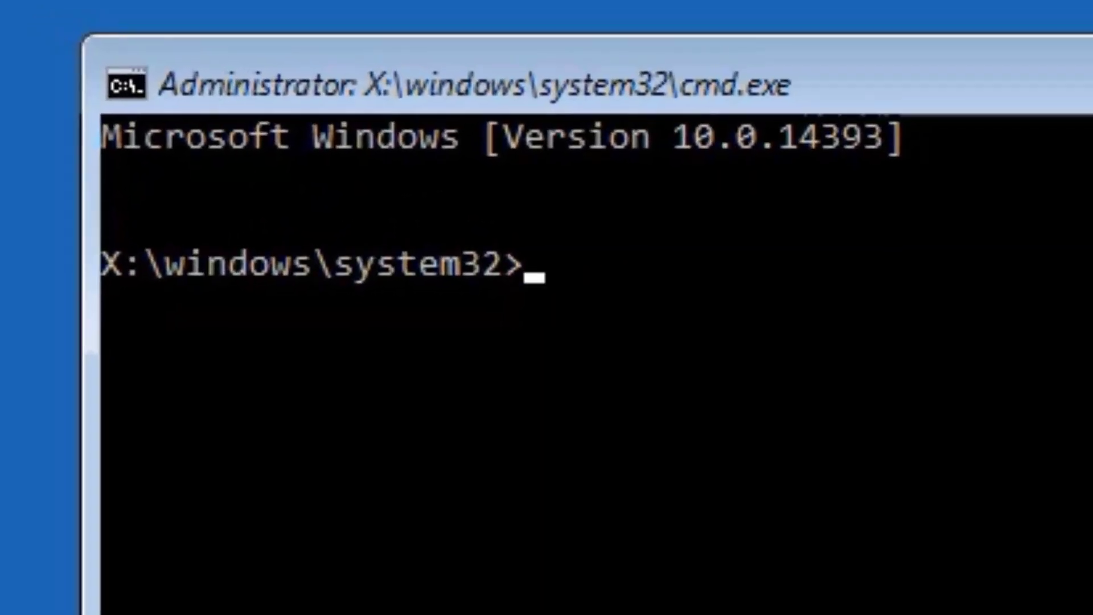
Scan the system files with sfc /scannow, and exit the Command Prompt.
type("sfc ")
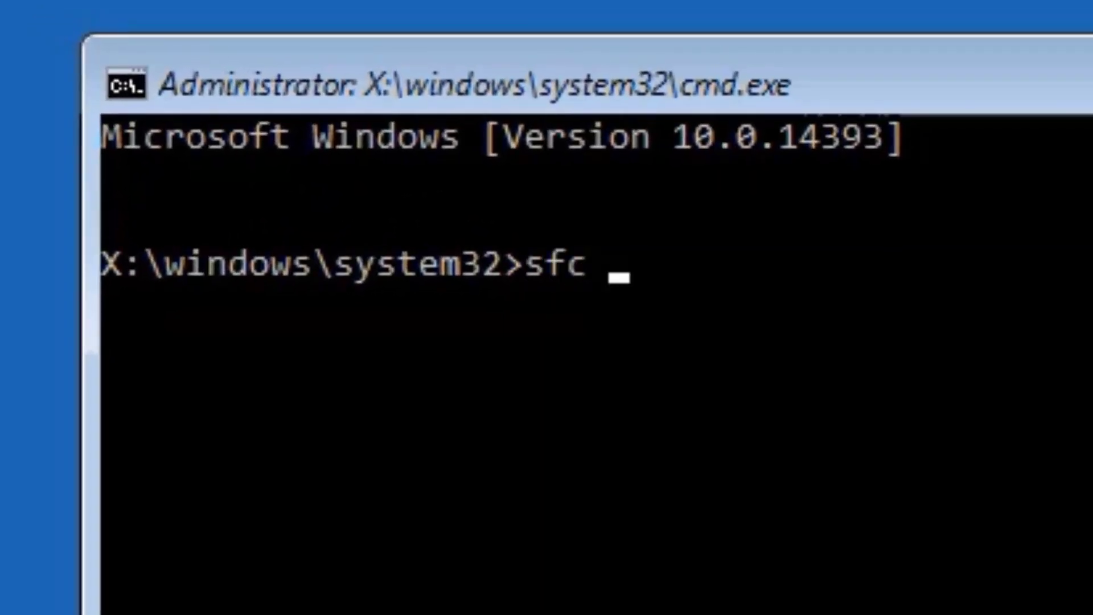
type("/scanno")
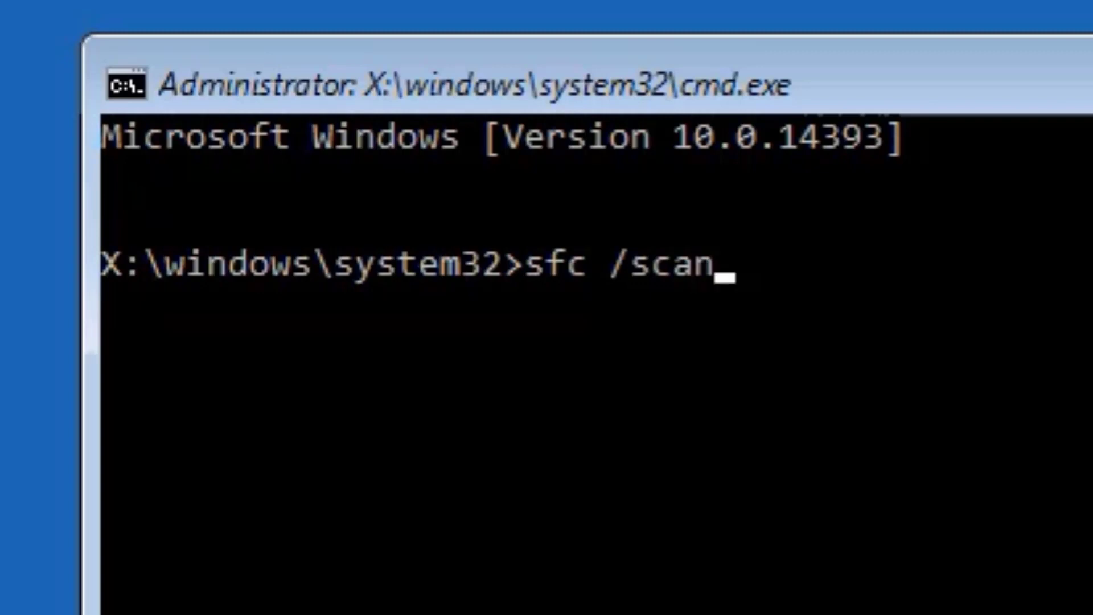
type("w")
key("Return")
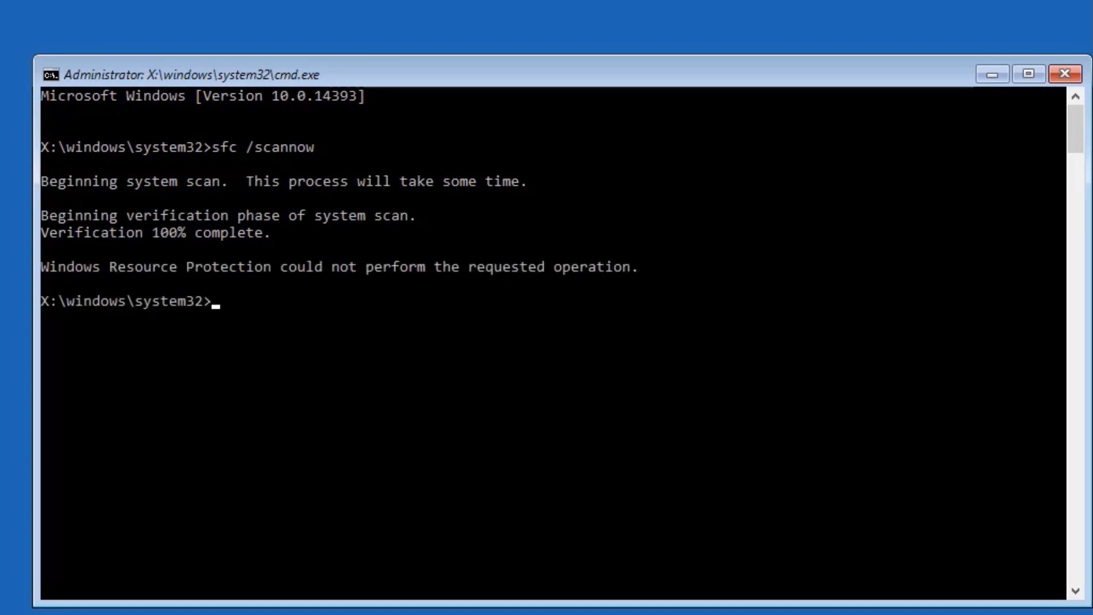
type("exit")
key("Return")
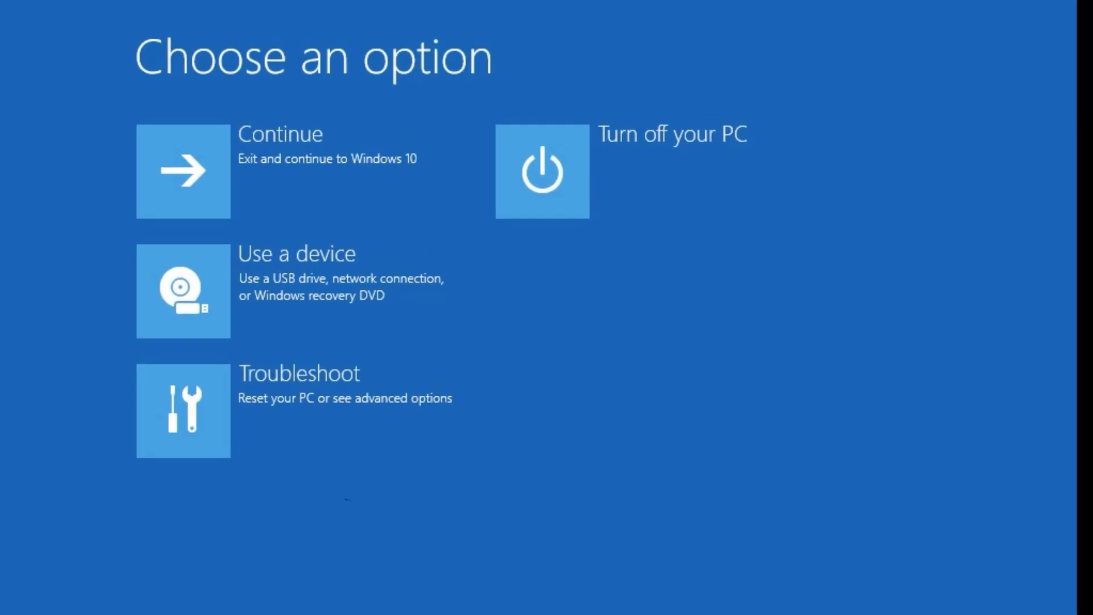
Reopen Command Prompt through the advanced troubleshooting options.
left_click(285, 385)
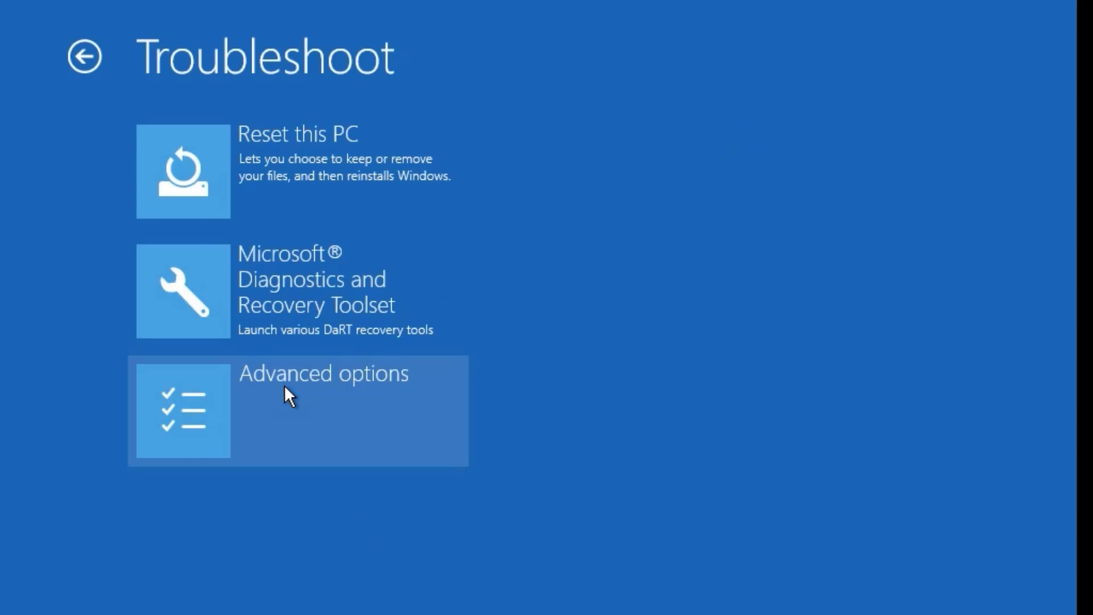
left_click(285, 386)
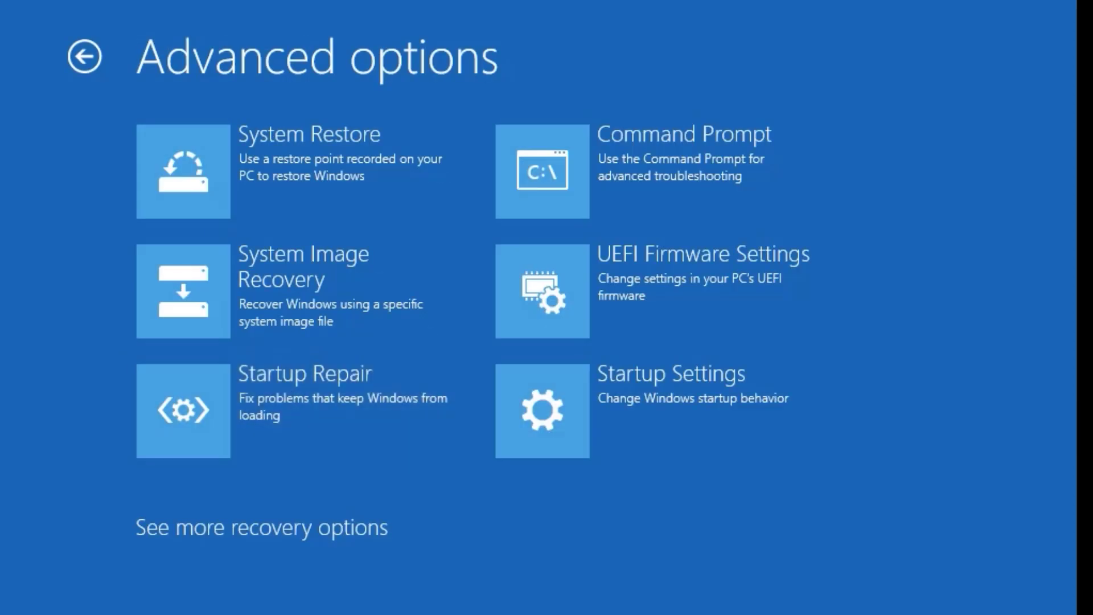
left_click(679, 186)
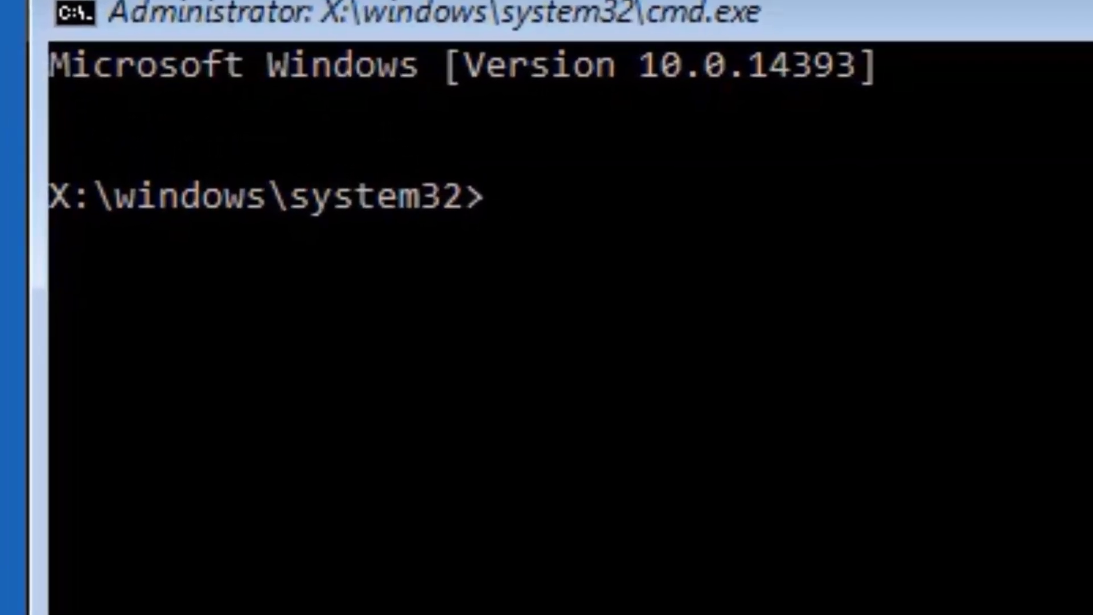
Switch to drive C: and list its root directory with dir.
type("c:")
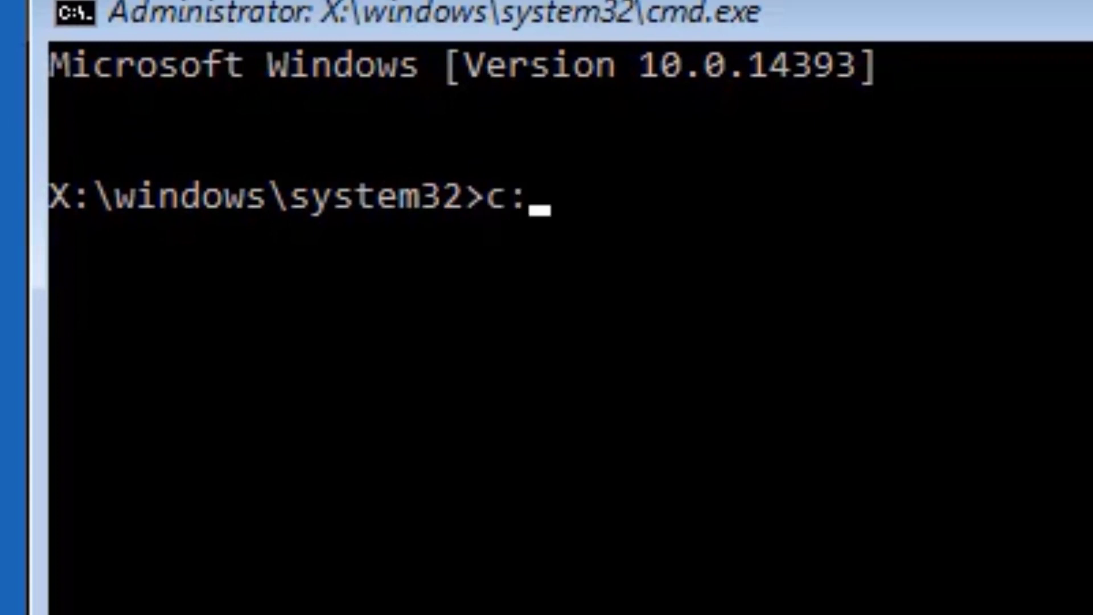
key("Return")
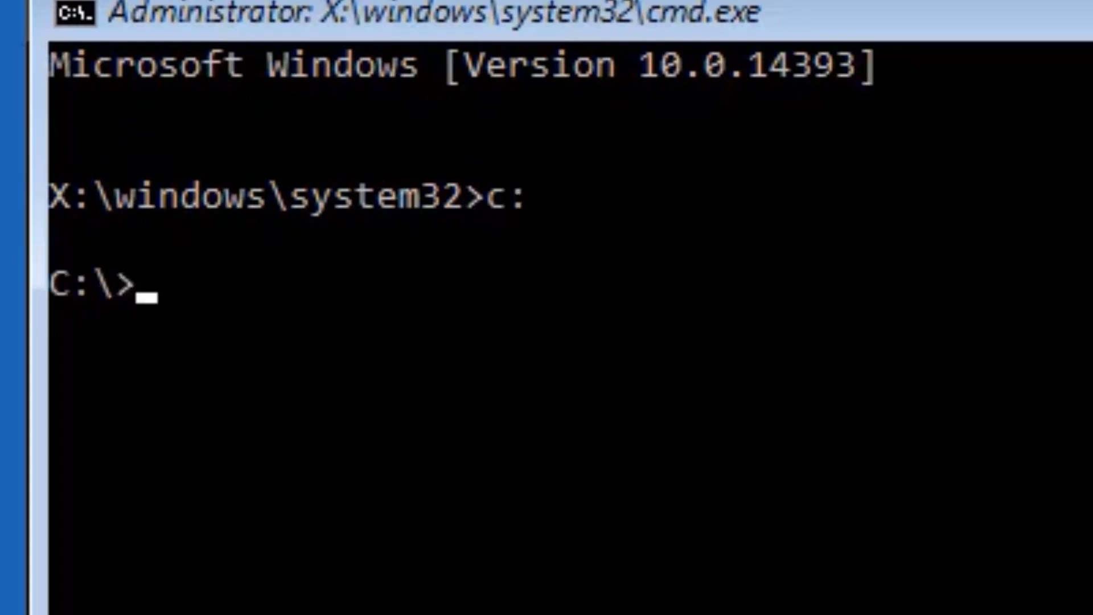
type("dir")
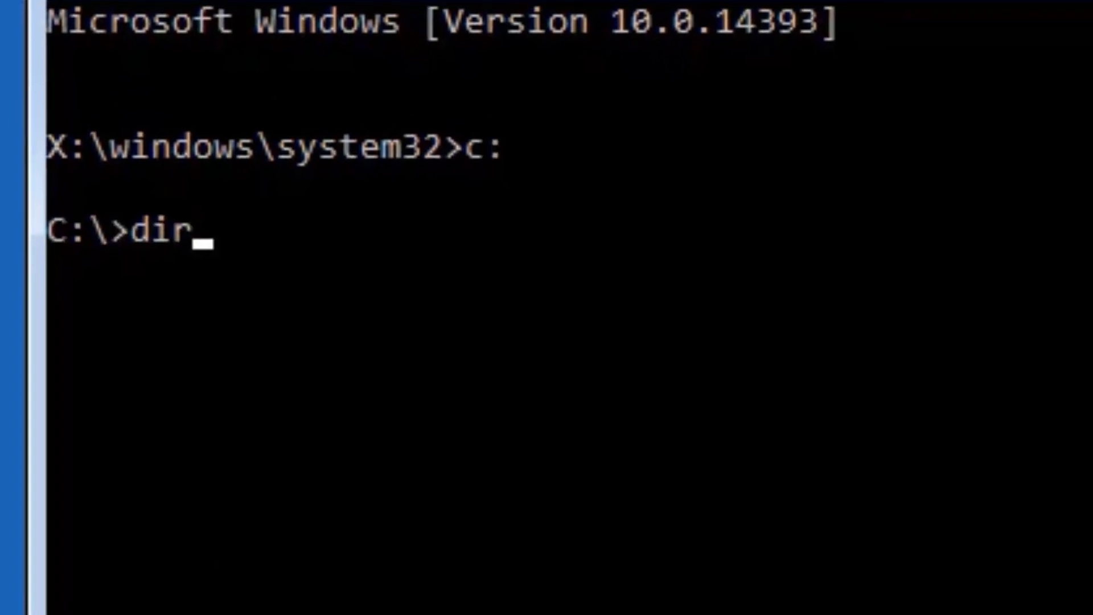
key("Return")
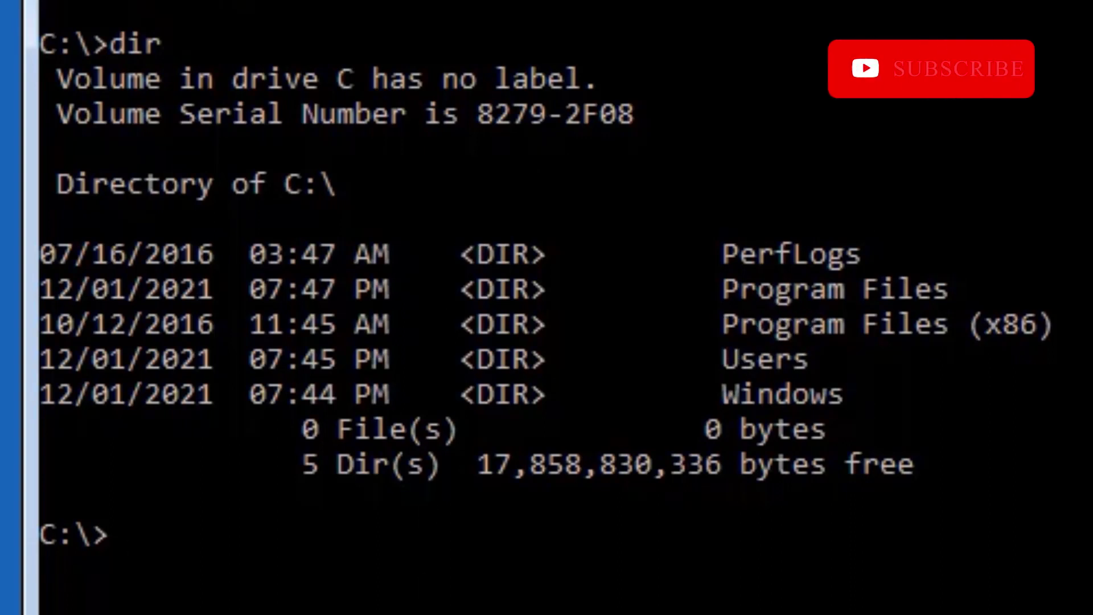
Switch to drive D: and list its root directory with dir.
type("d:")
key("Return")
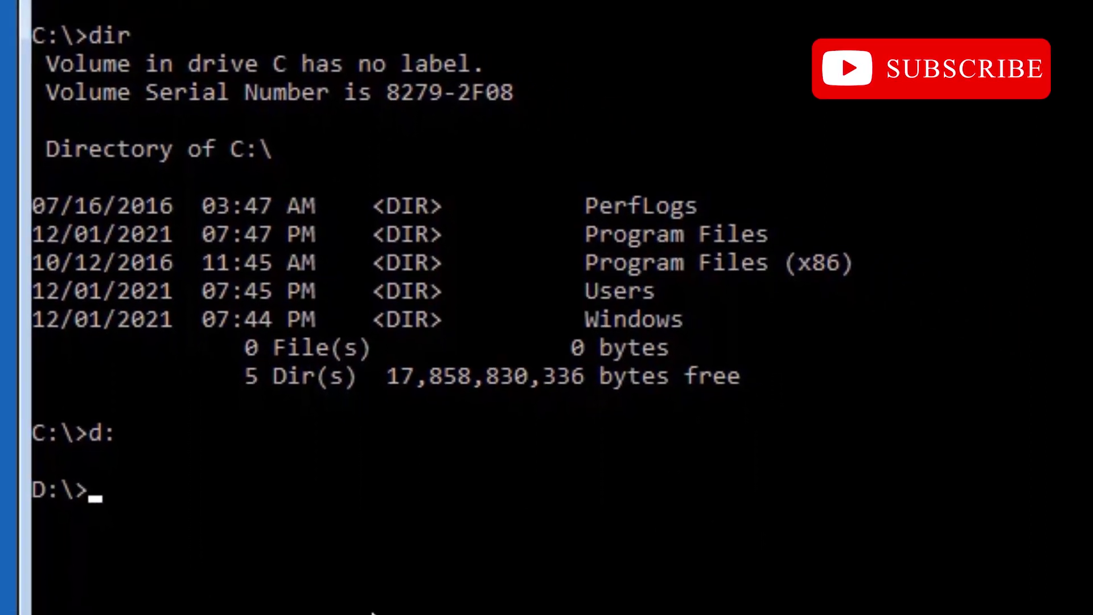
type("dir")
key("Return")
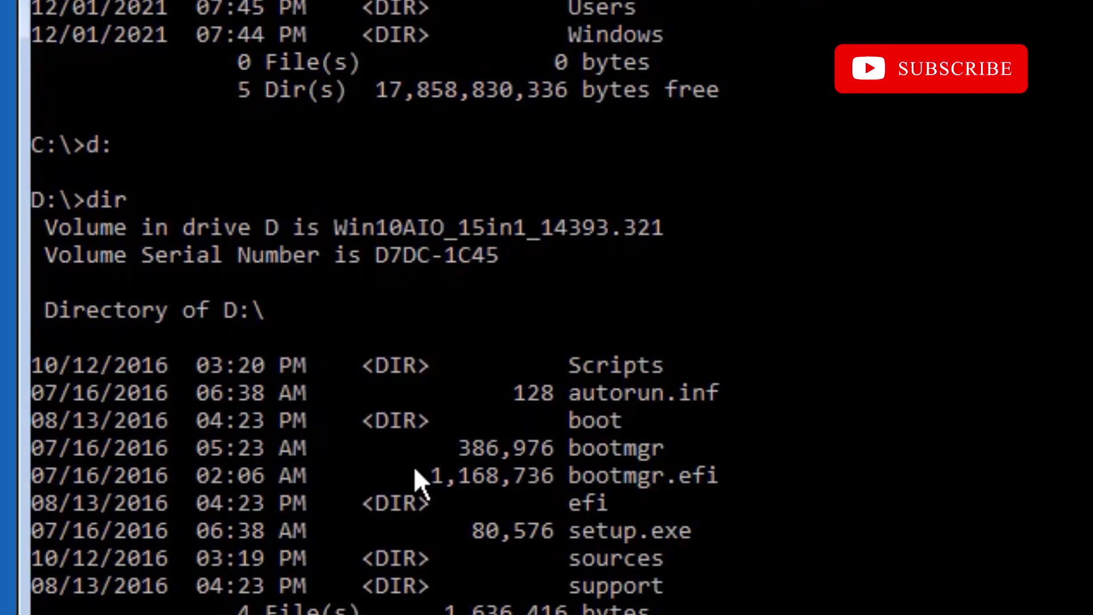
Return to drive C: and list its root directory again.
type("c:")
key("Return")
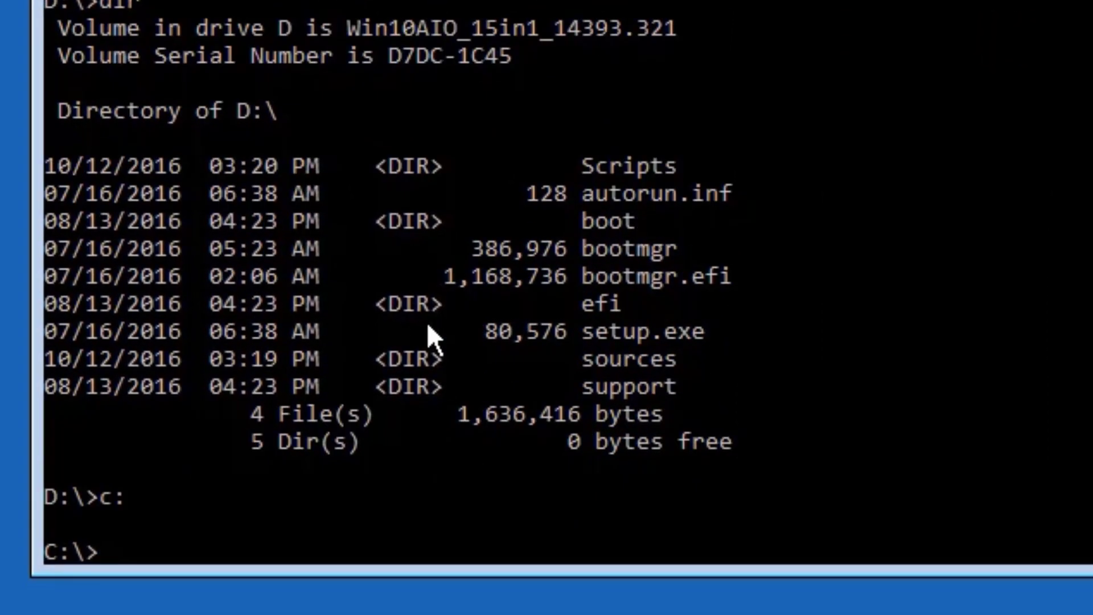
type("dir")
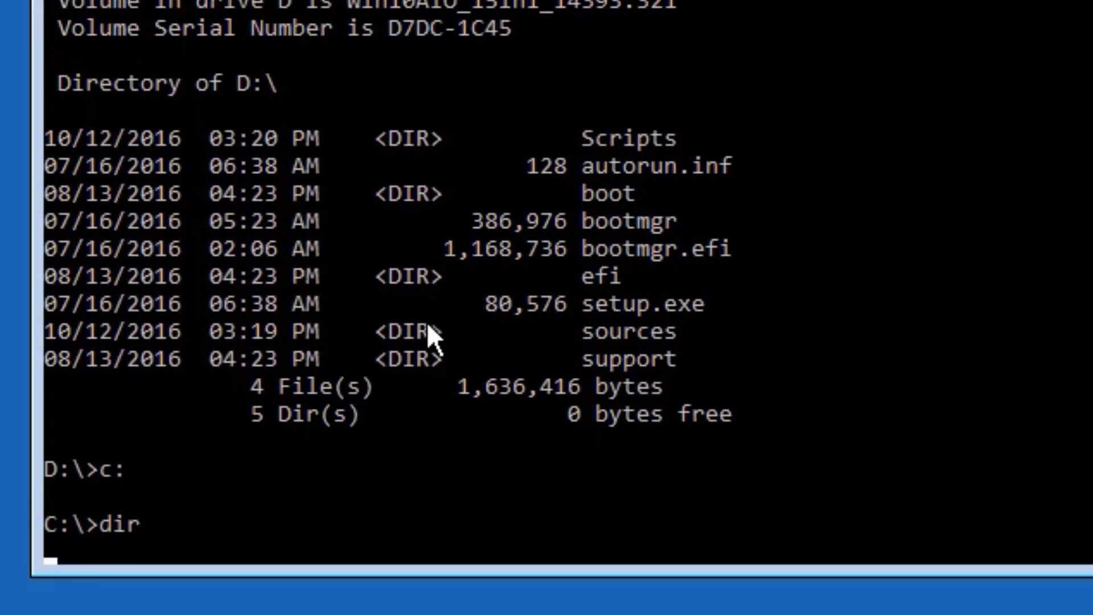
key("Return")
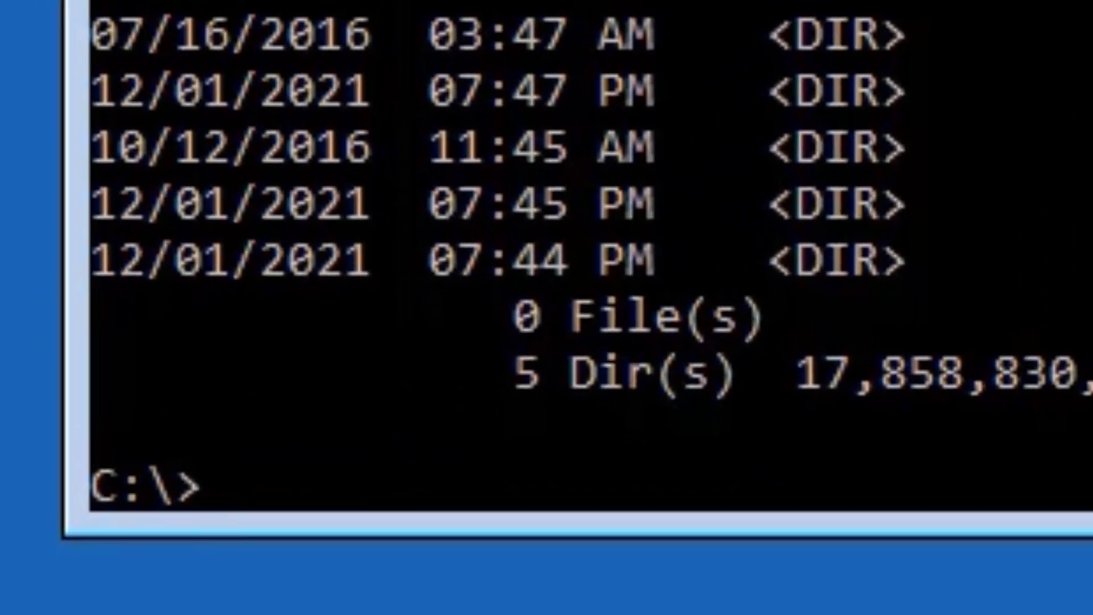
Change the current directory to a subfolder of \windows\system32 using the cd command.
type("\\")
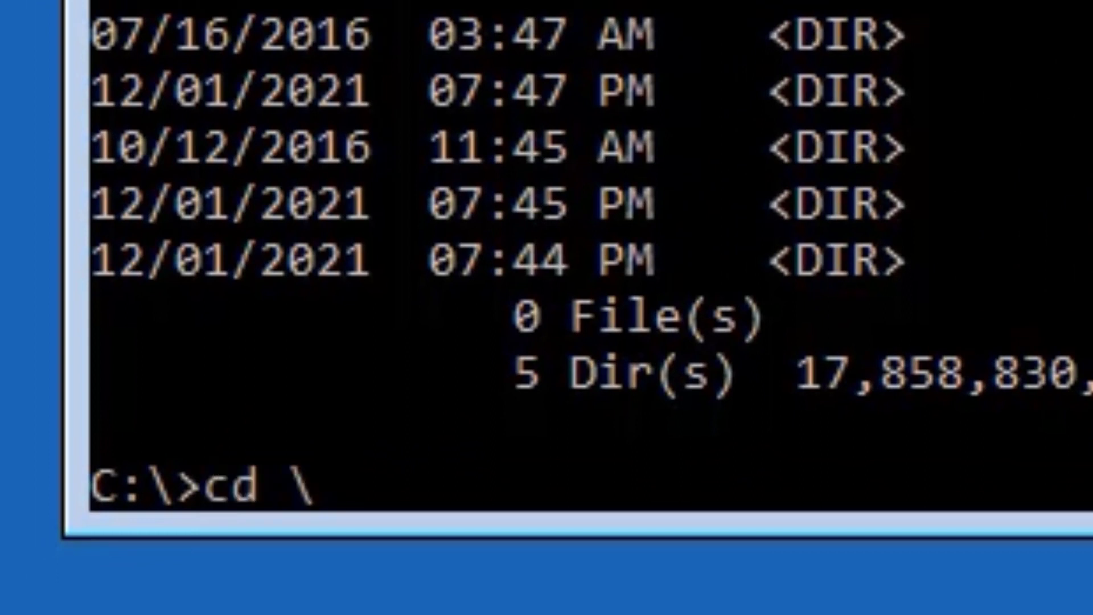
type("windows")
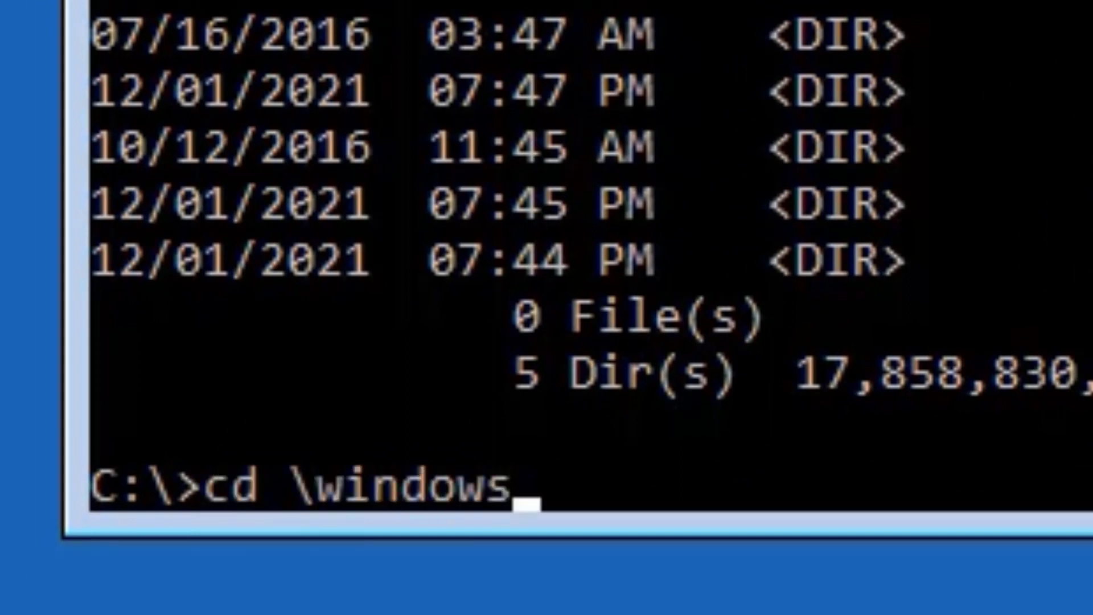
type("\\system32\\co")
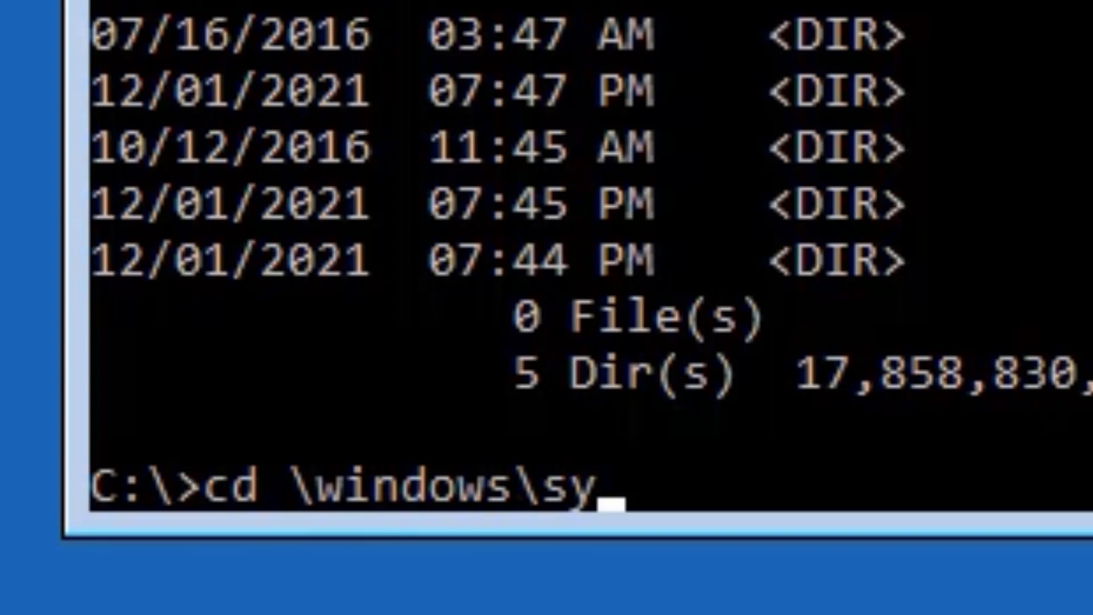
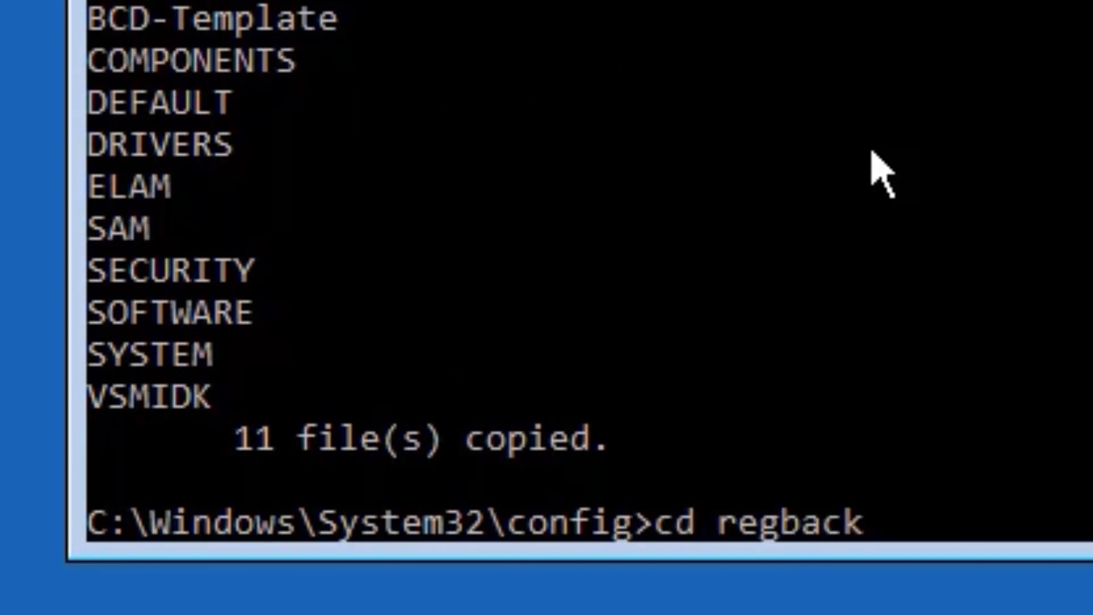
Change into the regback subfolder of C:\Windows\System32\config and list its contents with dir.
key("Return")
type("dir")
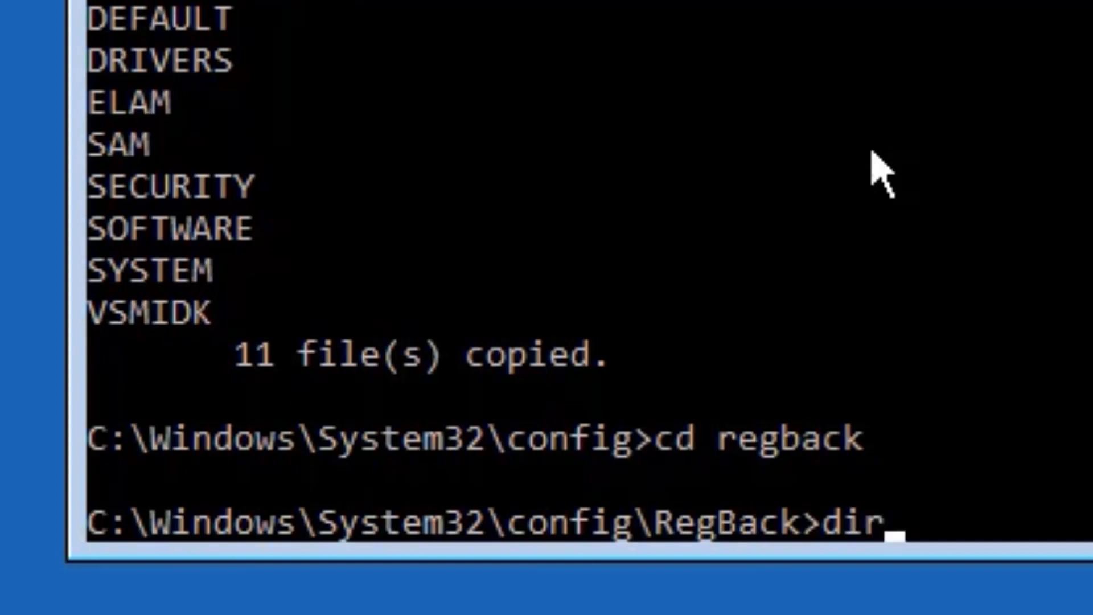
key("Return")
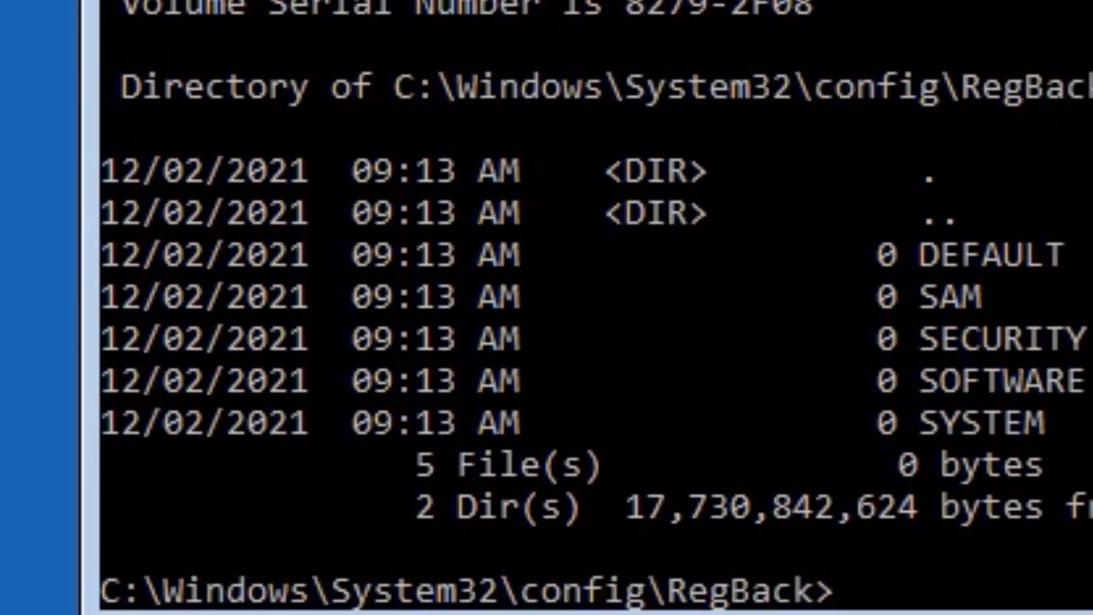